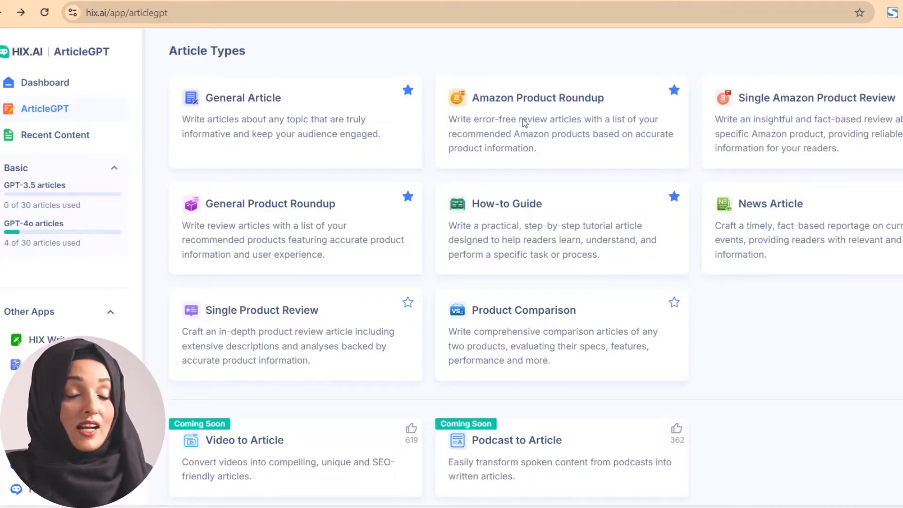
{"action": "mouse_move", "coordinate": [521, 114]}
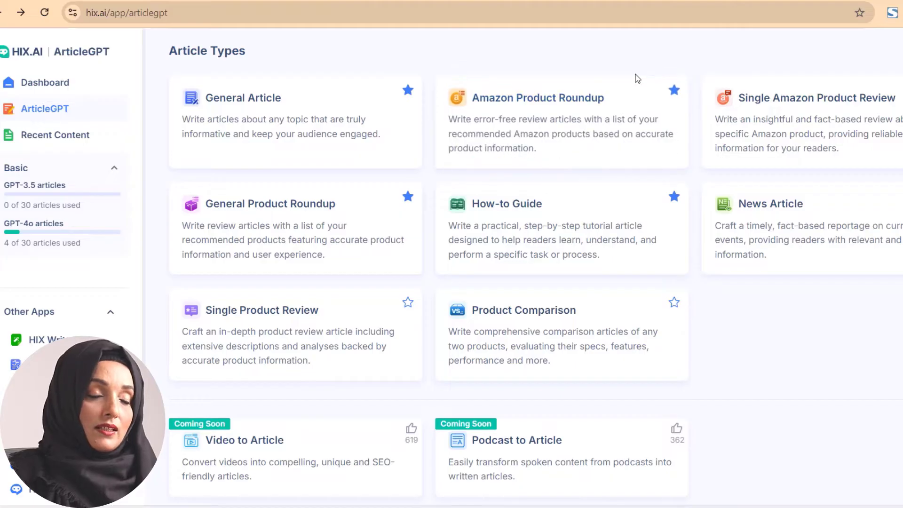
{"action": "mouse_move", "coordinate": [294, 73]}
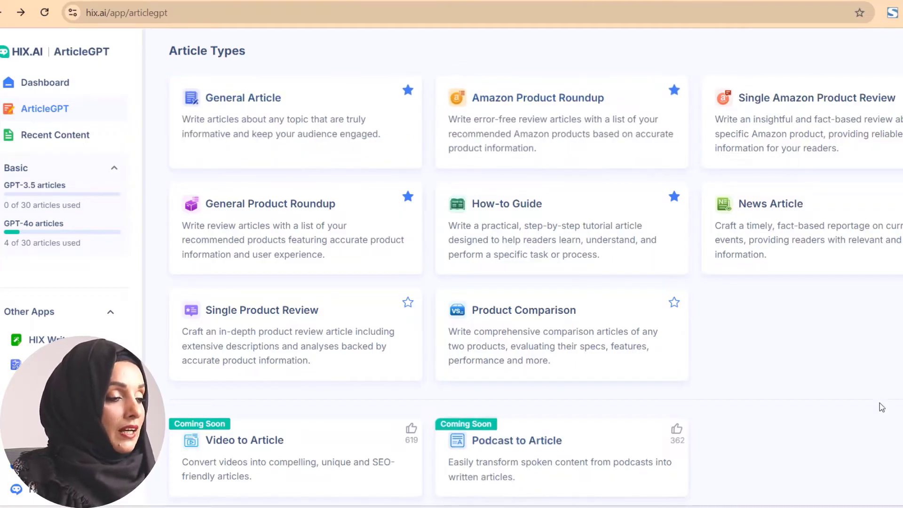
{"action": "mouse_move", "coordinate": [235, 102]}
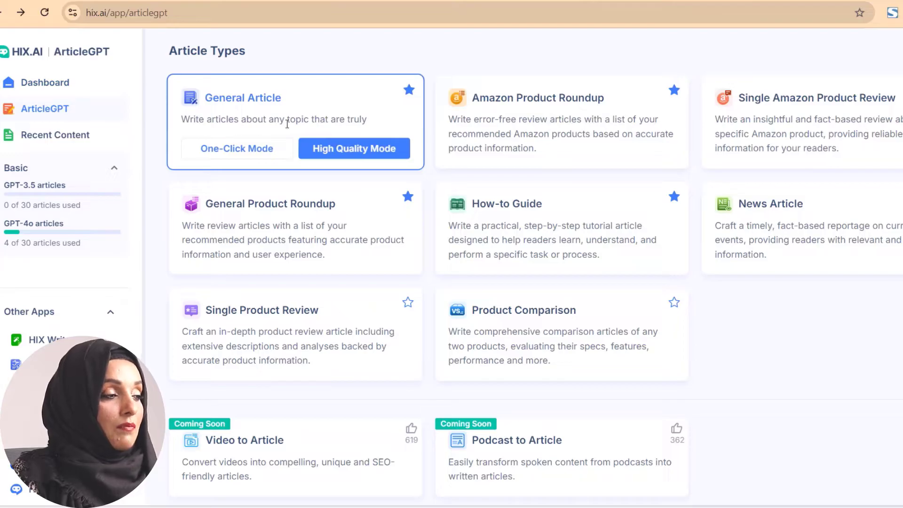
{"action": "mouse_move", "coordinate": [382, 256]}
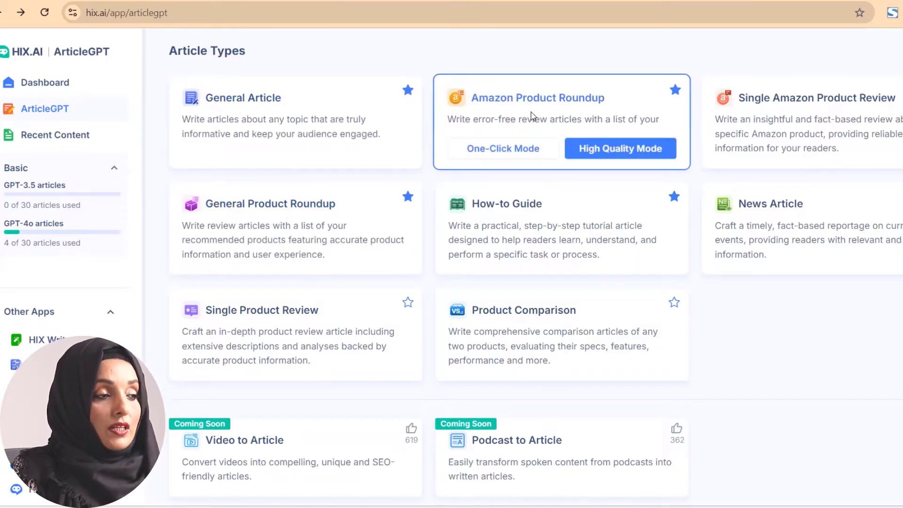
{"action": "mouse_move", "coordinate": [801, 112]}
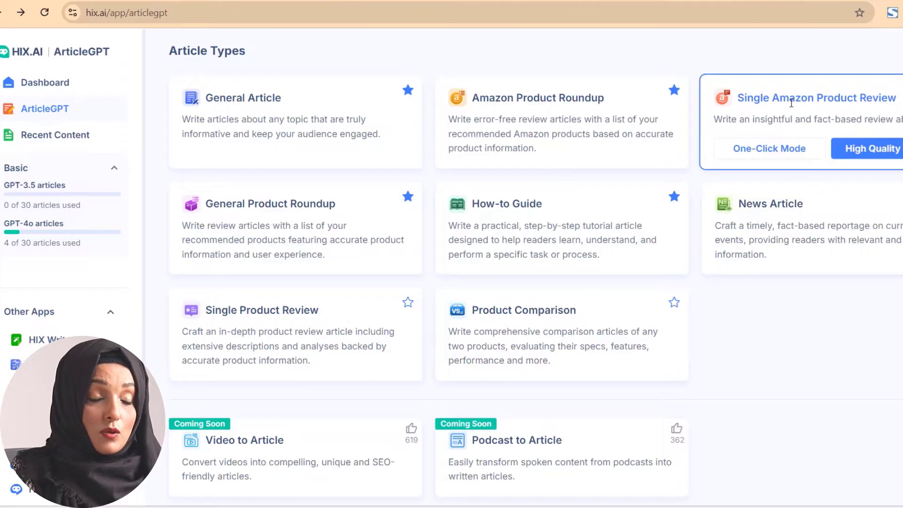
{"action": "mouse_move", "coordinate": [306, 219]}
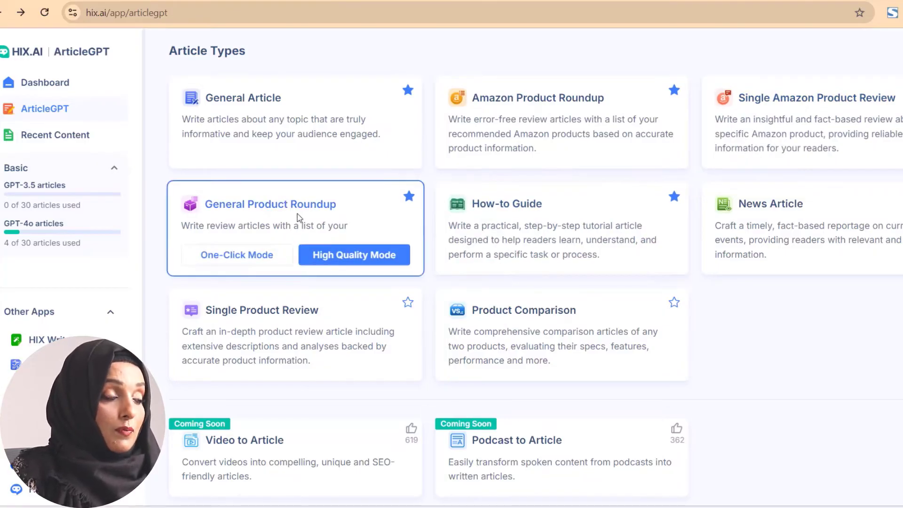
{"action": "mouse_move", "coordinate": [570, 226]}
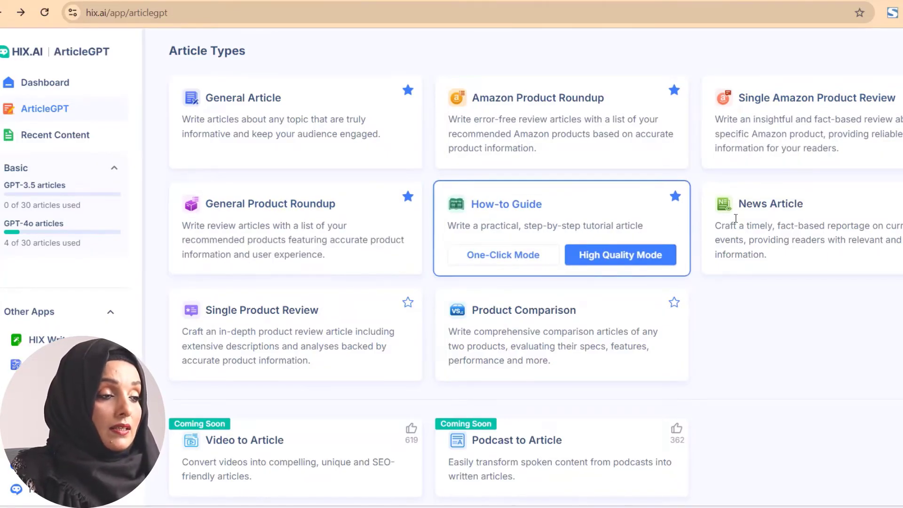
{"action": "mouse_move", "coordinate": [261, 323]}
{"action": "mouse_move", "coordinate": [513, 323]}
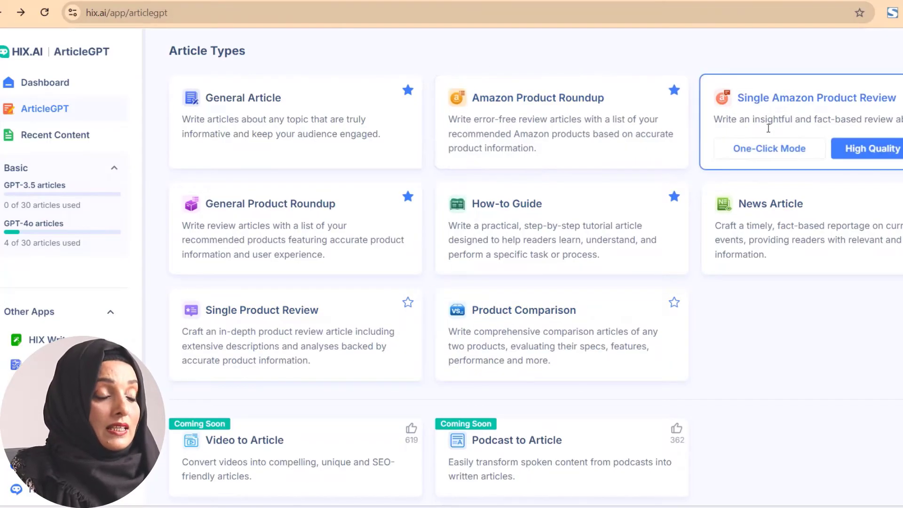
{"action": "mouse_move", "coordinate": [761, 128]}
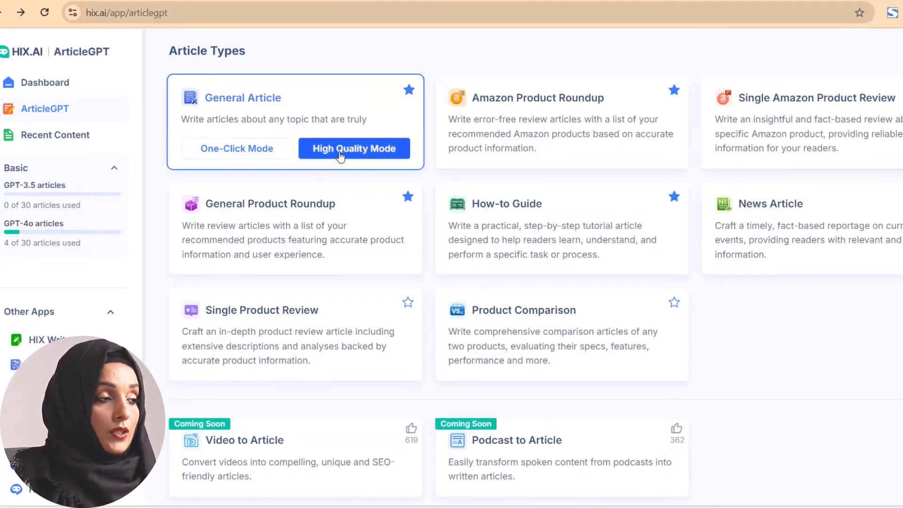
- Start a high-quality General Article and enter the topic on how sewing machines work
{"action": "left_click", "coordinate": [340, 155]}
{"action": "left_click", "coordinate": [392, 165]}
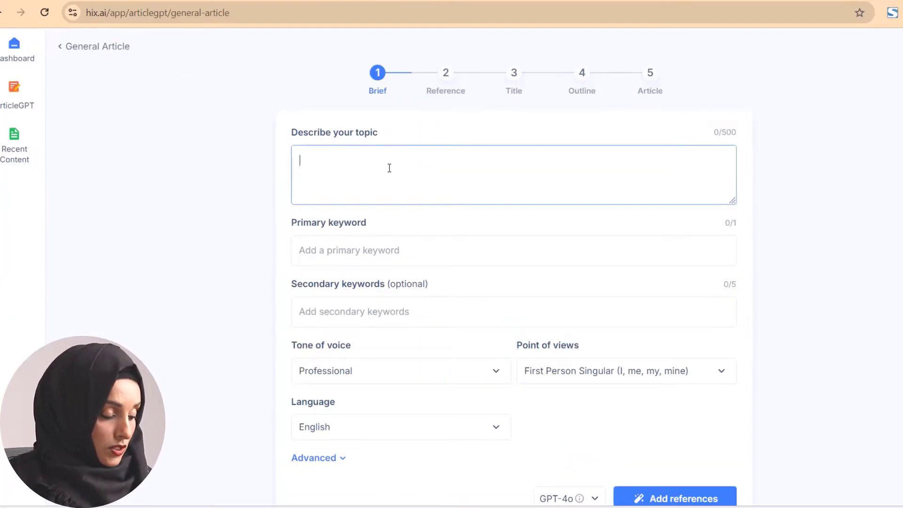
{"action": "type", "text": "how sewing machine"}
{"action": "key", "text": "ctrl+a"}
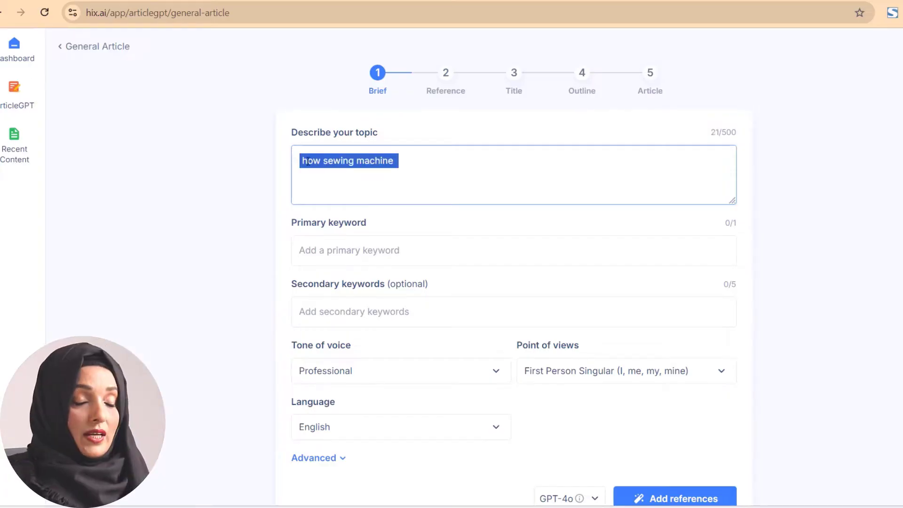
{"action": "type", "text": "how to sewing machines work"}
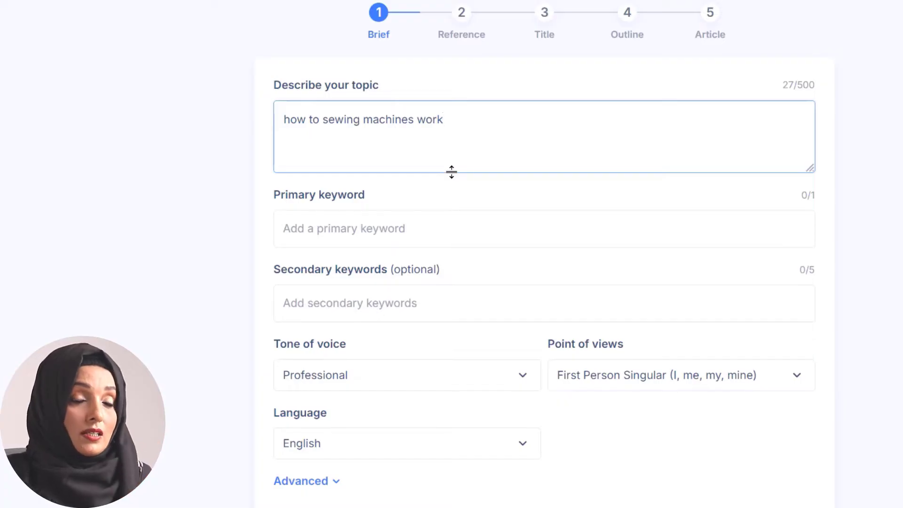
- Add 'sewing machine' as the primary keyword, copied from the topic text
{"action": "left_click", "coordinate": [332, 229]}
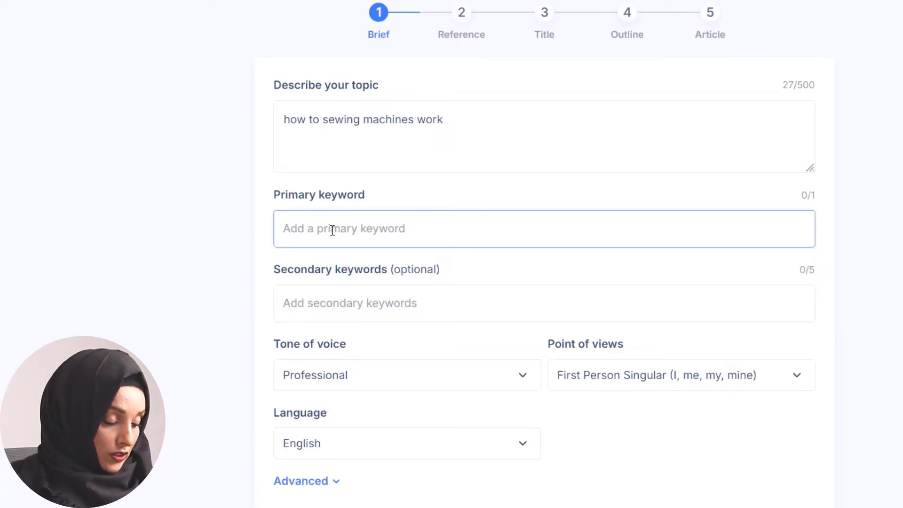
{"action": "left_click_drag", "start_coordinate": [322, 119], "coordinate": [416, 122]}
{"action": "key", "text": "ctrl+c"}
{"action": "left_click", "coordinate": [379, 228]}
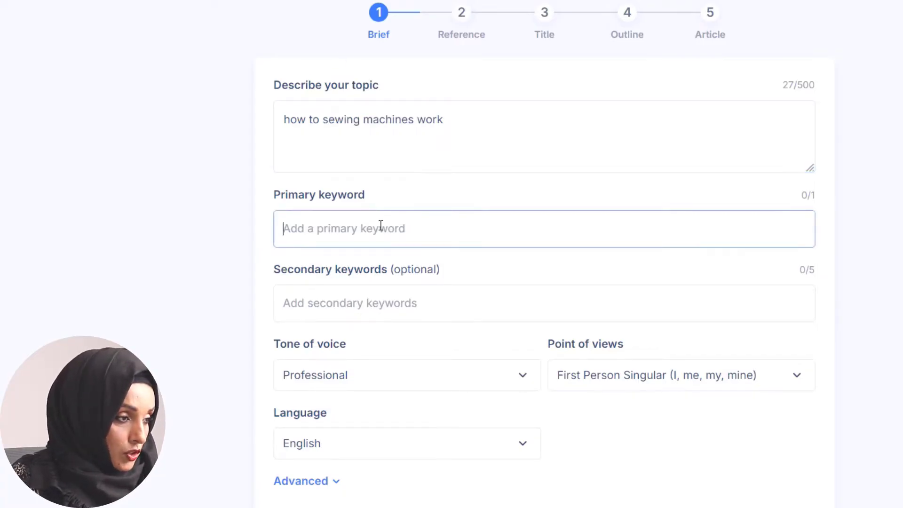
{"action": "key", "text": "ctrl+v"}
{"action": "key", "text": "BackSpace"}
{"action": "key", "text": "Return"}
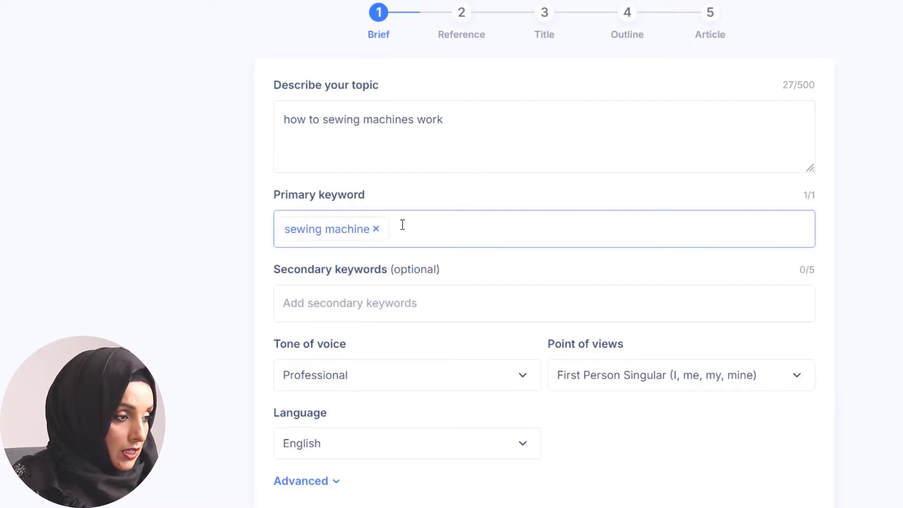
- Add three secondary keywords: 'sewing machines', the topic sentence, and 'working of sewing machine'
{"action": "left_click", "coordinate": [433, 311]}
{"action": "key", "text": "ctrl+v"}
{"action": "key", "text": "Return"}
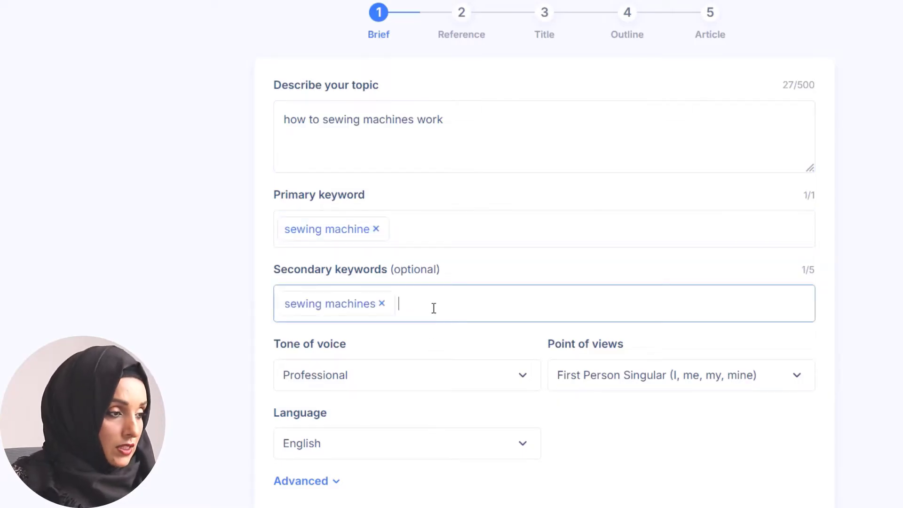
{"action": "left_click", "coordinate": [368, 147]}
{"action": "left_click_drag", "start_coordinate": [285, 119], "coordinate": [462, 125]}
{"action": "left_click", "coordinate": [486, 299]}
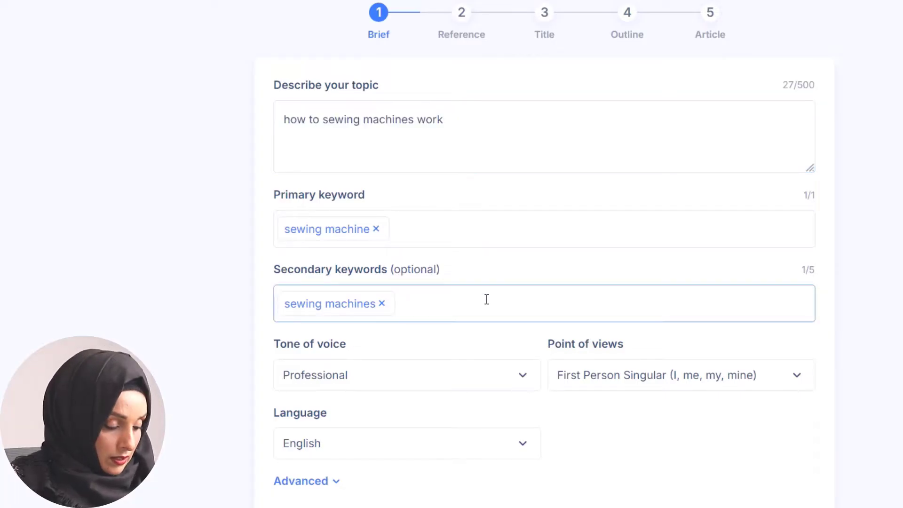
{"action": "key", "text": "ctrl+v"}
{"action": "key", "text": "Return"}
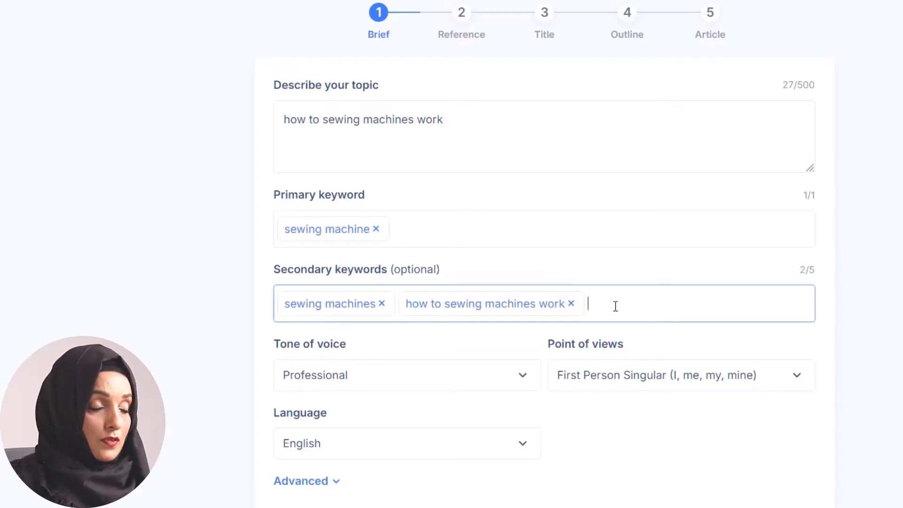
{"action": "key", "text": "ctrl+v"}
{"action": "key", "text": "Return"}
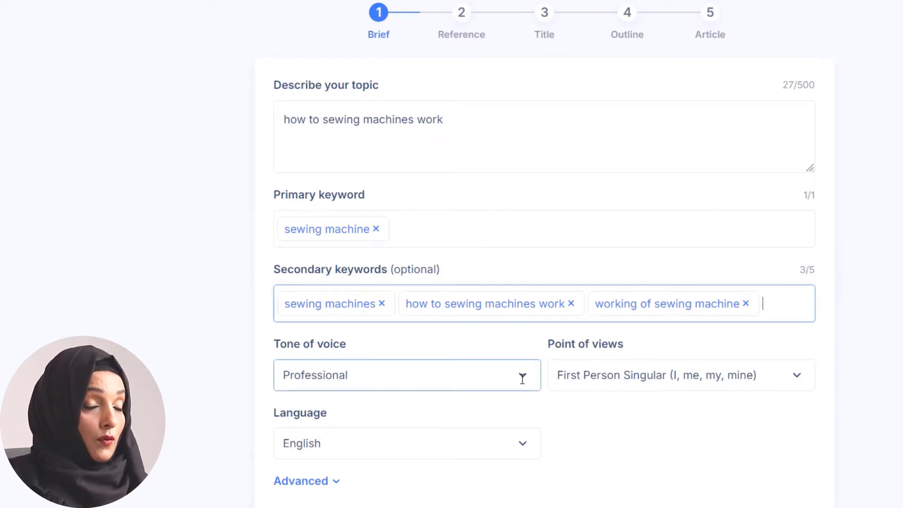
- Choose First Person Singular as the point of view, keeping the Professional tone and English
{"action": "left_click", "coordinate": [524, 379]}
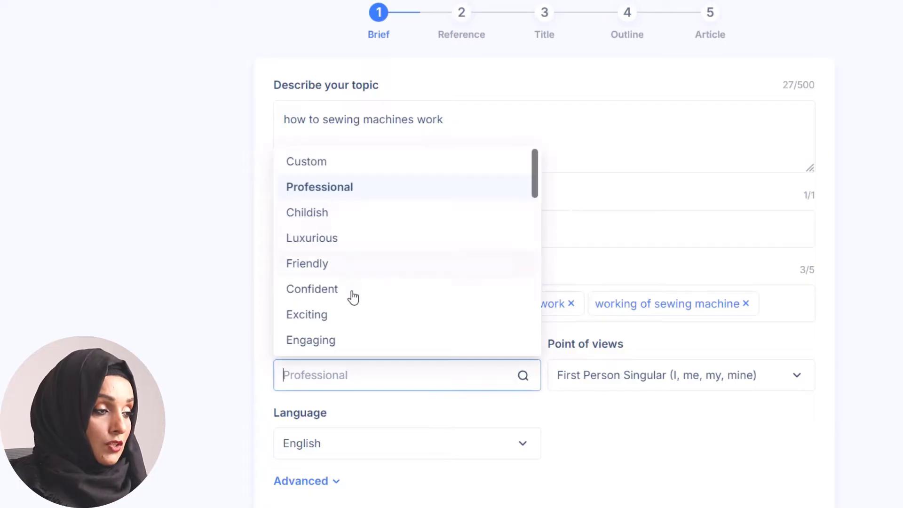
{"action": "scroll", "coordinate": [358, 314], "scroll_direction": "down", "scroll_amount": 2}
{"action": "scroll", "coordinate": [356, 314], "scroll_direction": "down", "scroll_amount": 2}
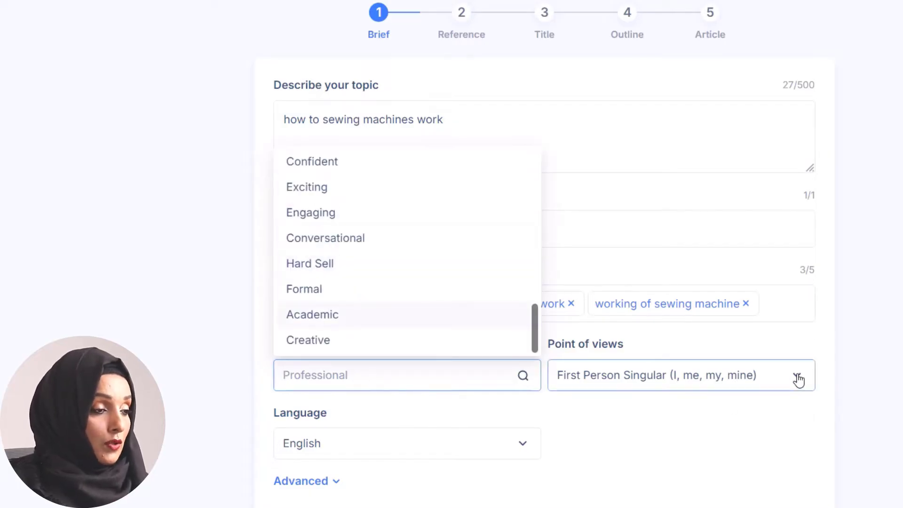
{"action": "left_click", "coordinate": [685, 375]}
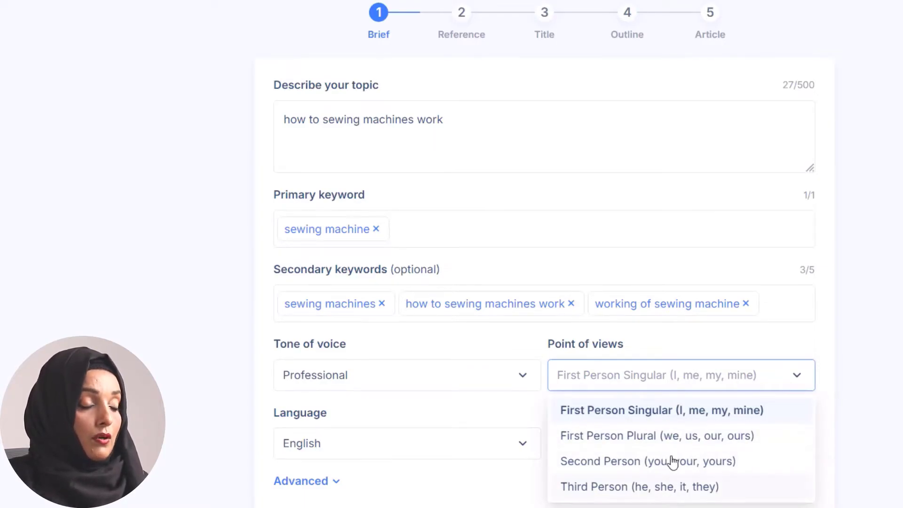
{"action": "left_click", "coordinate": [678, 418]}
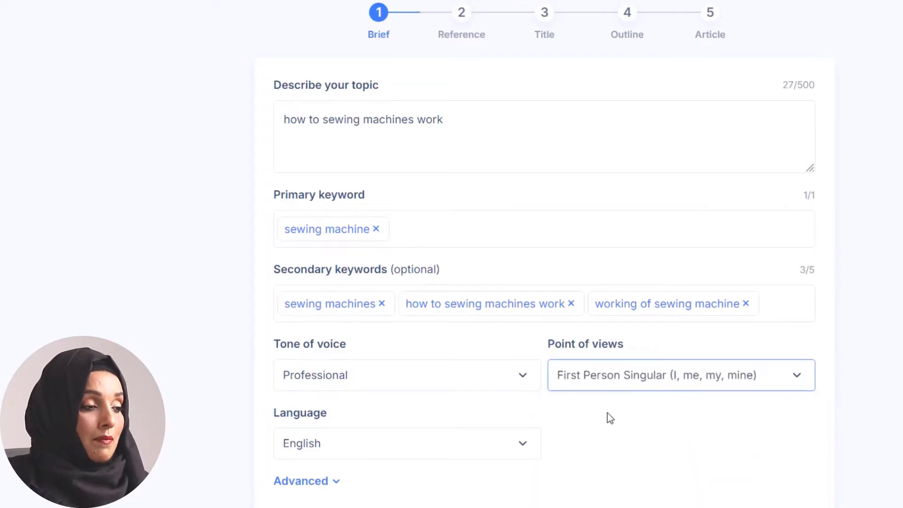
{"action": "scroll", "coordinate": [608, 415], "scroll_direction": "down", "scroll_amount": 1}
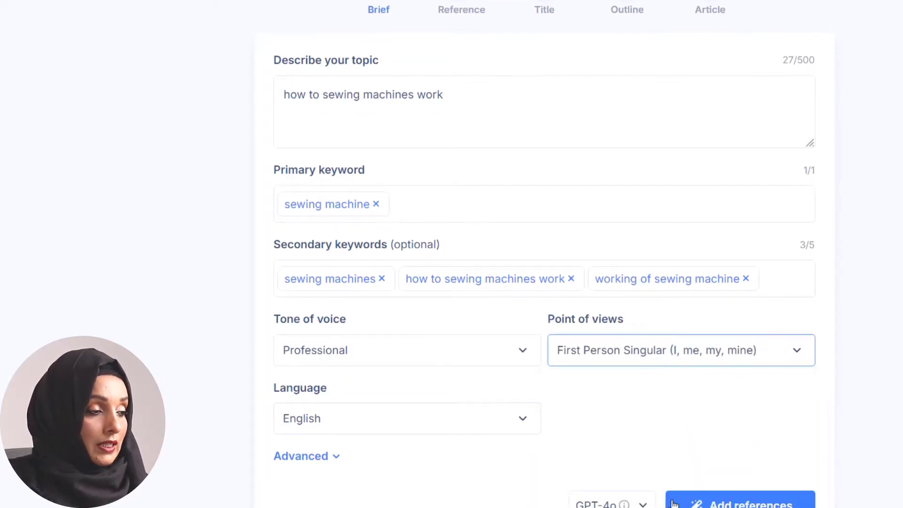
- Use the SINGER, Sewing Machine Outlet, Amazon and Walmart results as references and generate titles
{"action": "left_click", "coordinate": [691, 503]}
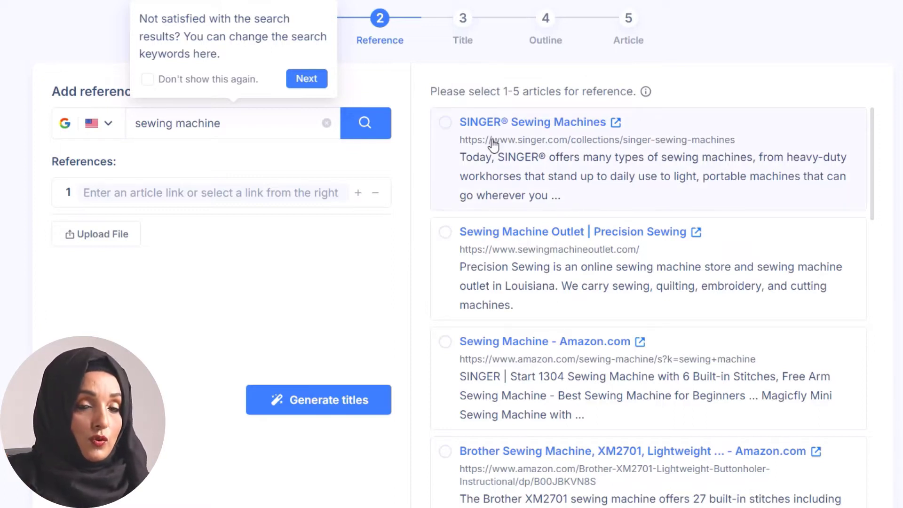
{"action": "left_click", "coordinate": [445, 123]}
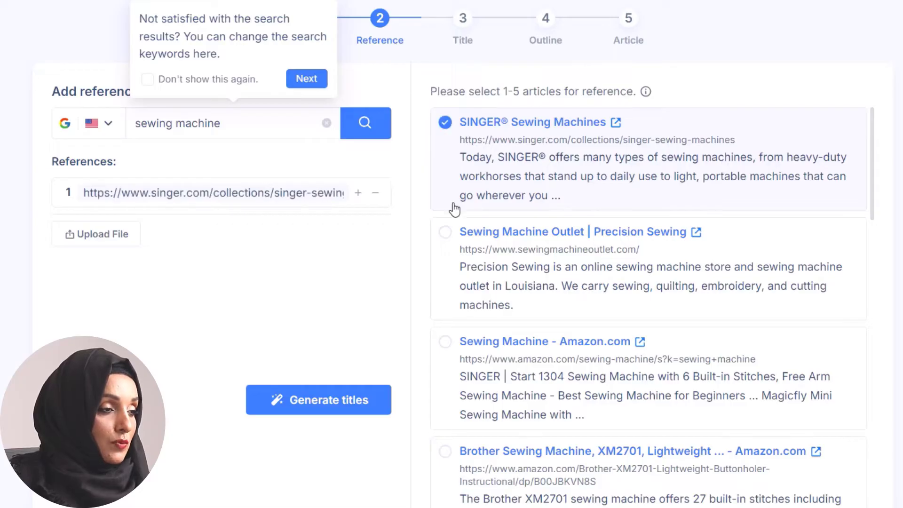
{"action": "left_click", "coordinate": [445, 232]}
{"action": "left_click", "coordinate": [444, 342]}
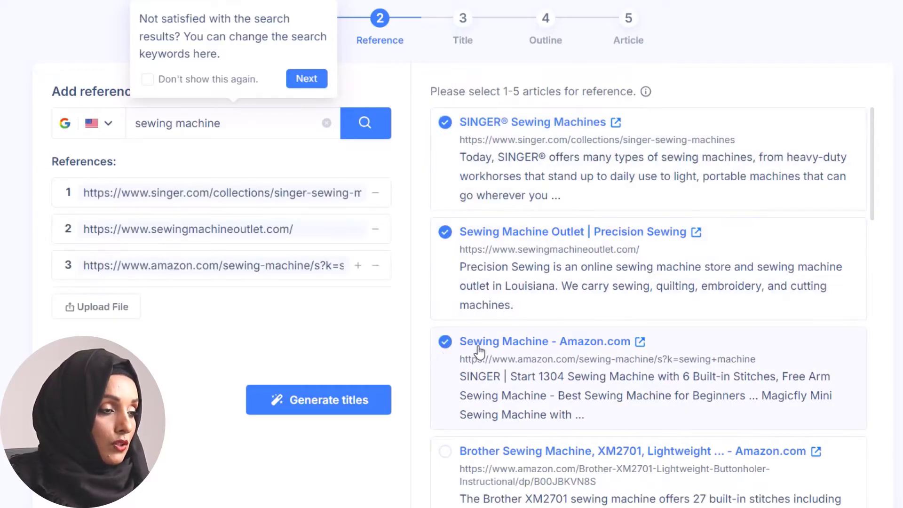
{"action": "scroll", "coordinate": [470, 329], "scroll_direction": "down", "scroll_amount": 2}
{"action": "left_click", "coordinate": [446, 493]}
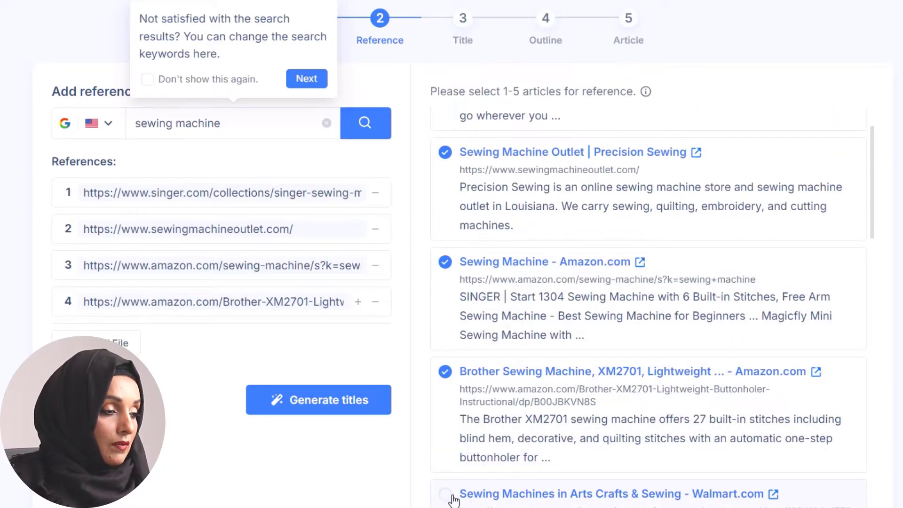
{"action": "left_click", "coordinate": [348, 422]}
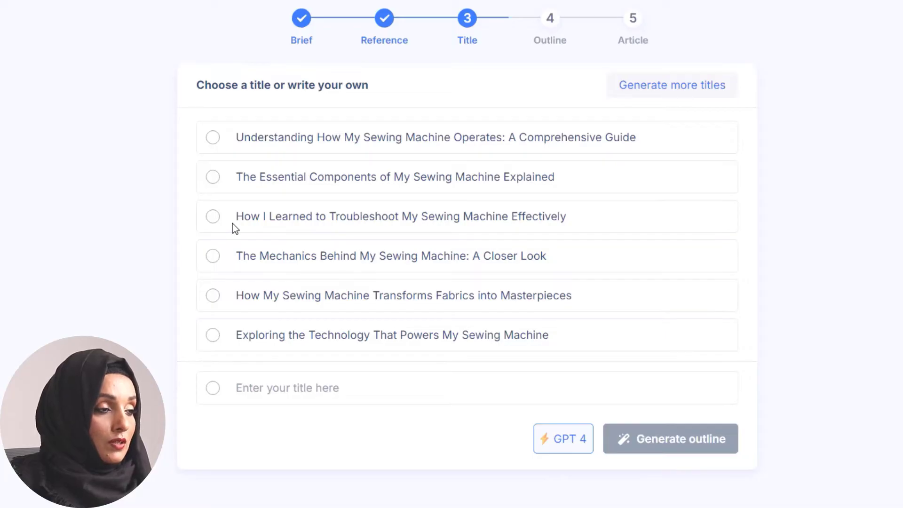
- Pick 'How I Learned to Troubleshoot My Sewing Machine Effectively' and generate its outline
{"action": "left_click", "coordinate": [213, 220]}
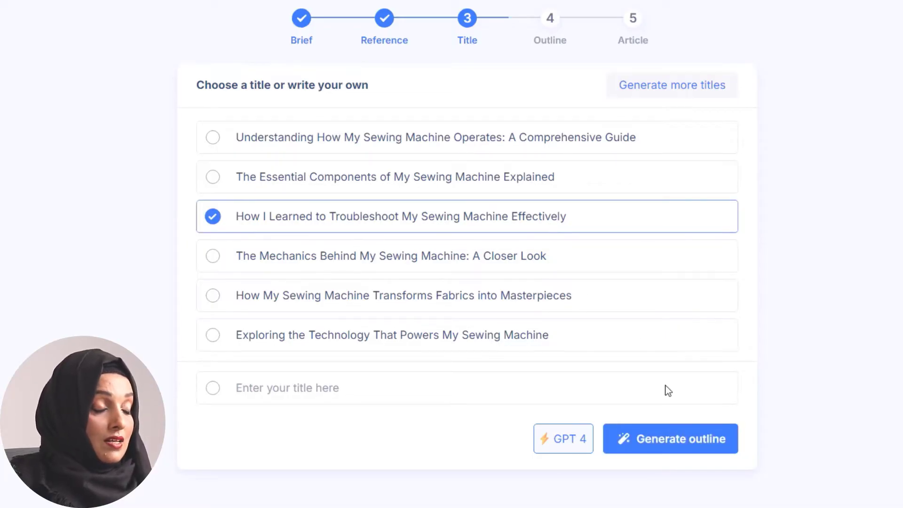
{"action": "left_click", "coordinate": [687, 444]}
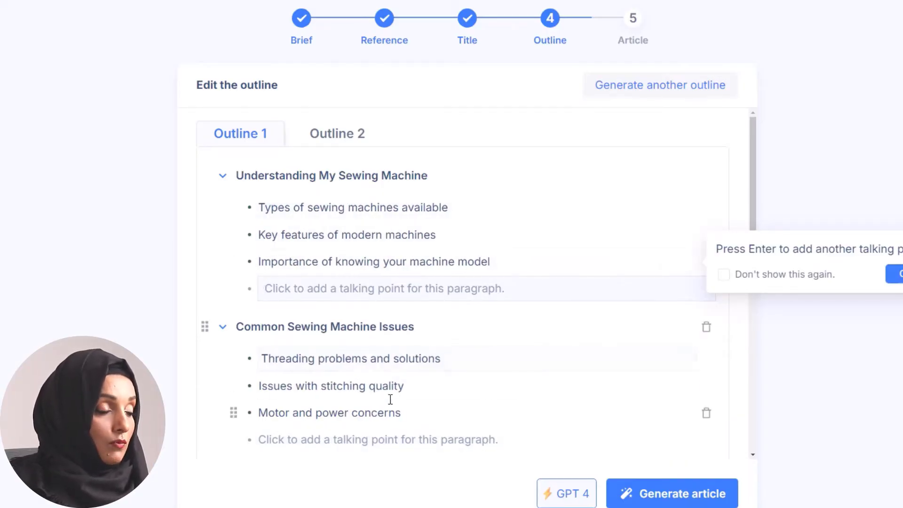
- Review Outline 1 and generate the full 1080-word troubleshooting article from it
{"action": "scroll", "coordinate": [424, 376], "scroll_direction": "down", "scroll_amount": 3}
{"action": "scroll", "coordinate": [418, 369], "scroll_direction": "down", "scroll_amount": 4}
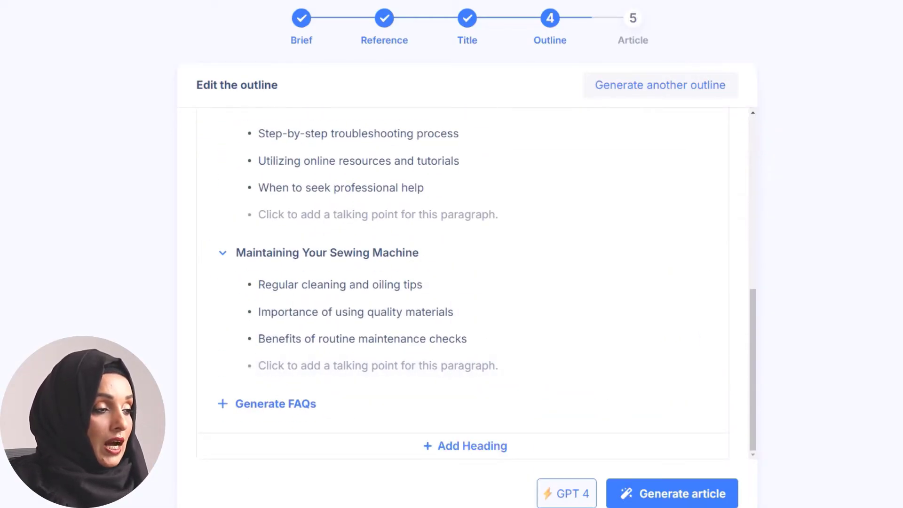
{"action": "scroll", "coordinate": [404, 337], "scroll_direction": "up", "scroll_amount": 7}
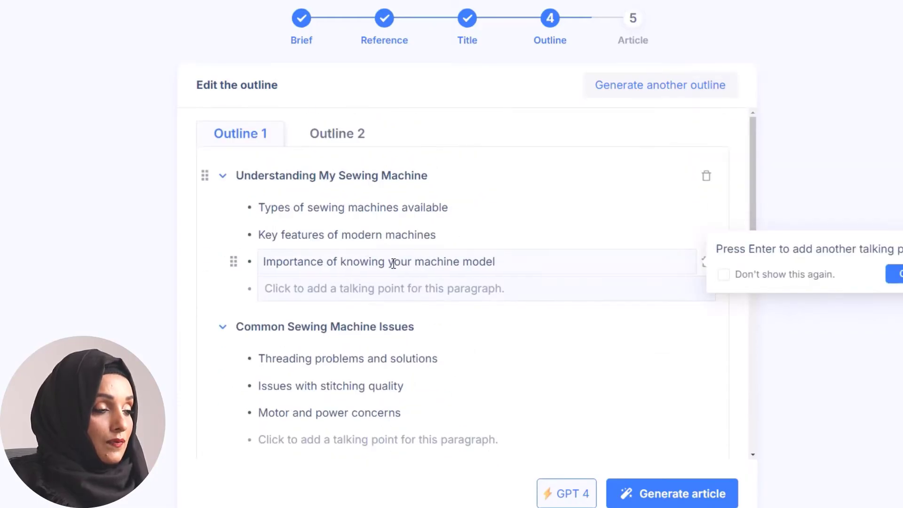
{"action": "left_click", "coordinate": [670, 499]}
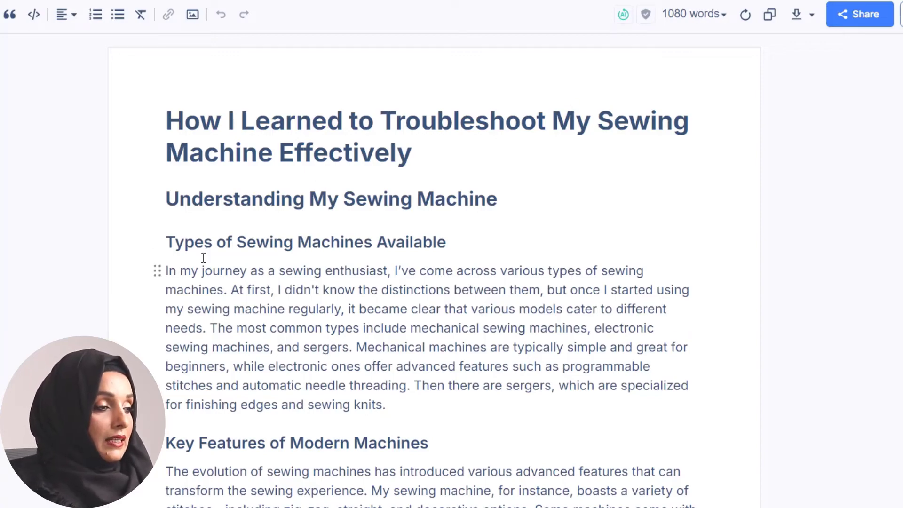
{"action": "scroll", "coordinate": [205, 246], "scroll_direction": "down", "scroll_amount": 2}
{"action": "scroll", "coordinate": [206, 247], "scroll_direction": "down", "scroll_amount": 20}
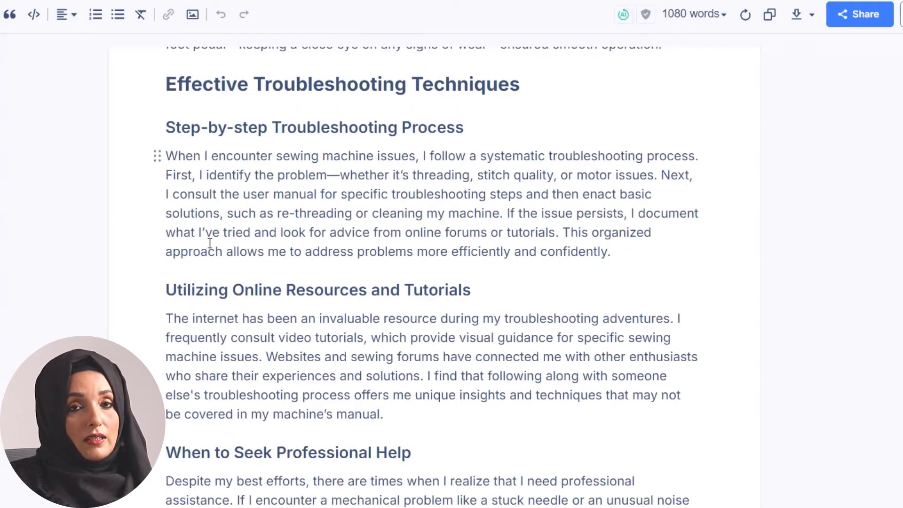
{"action": "scroll", "coordinate": [209, 243], "scroll_direction": "up", "scroll_amount": 20}
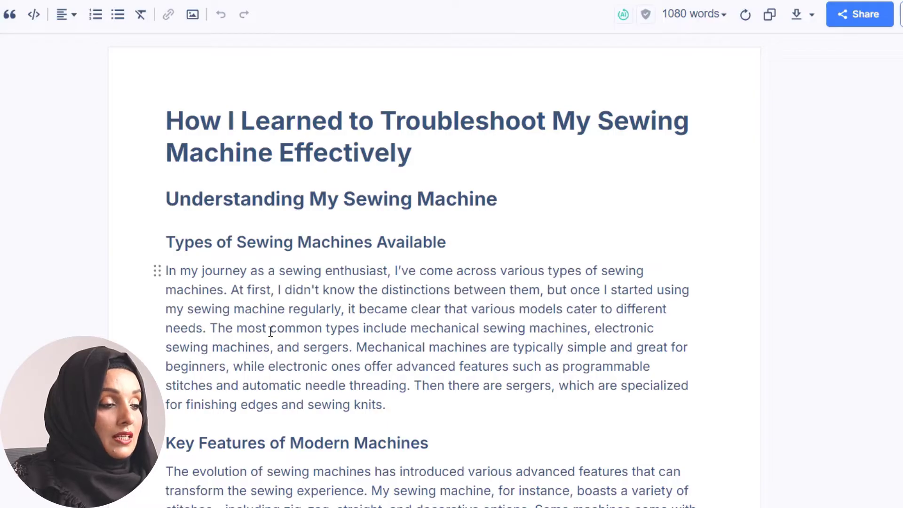
- Split the paragraph at 'The most common', 'Then there are' and 'Mechanical machines'
{"action": "left_click", "coordinate": [209, 328]}
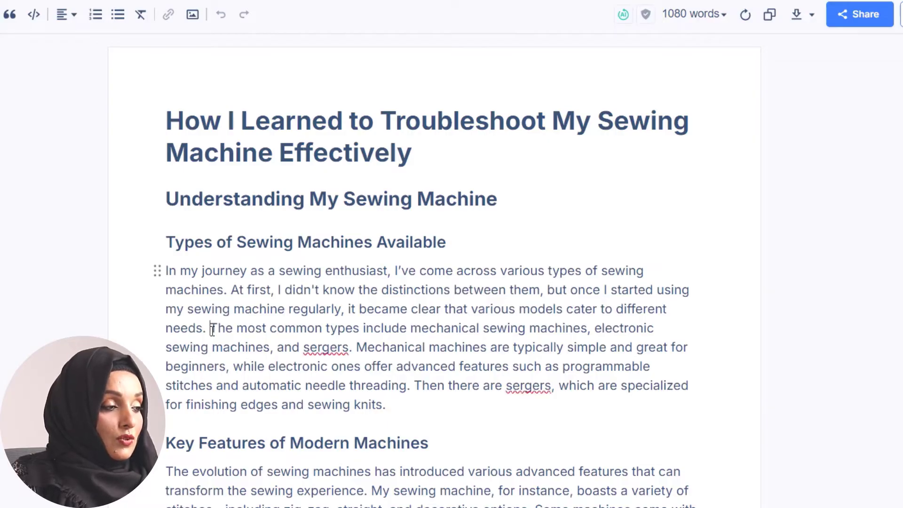
{"action": "key", "text": "Return"}
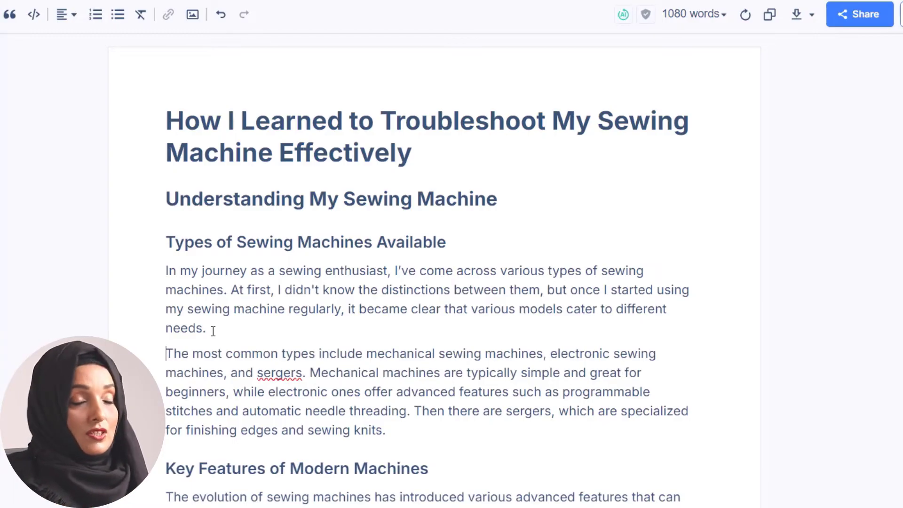
{"action": "scroll", "coordinate": [414, 331], "scroll_direction": "down", "scroll_amount": 2}
{"action": "left_click", "coordinate": [414, 331]}
{"action": "key", "text": "Return"}
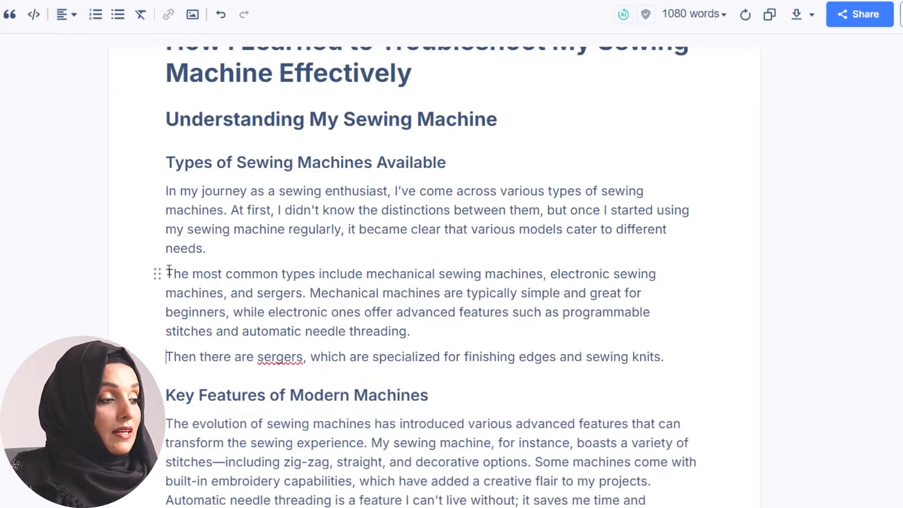
{"action": "left_click_drag", "start_coordinate": [166, 272], "coordinate": [232, 280]}
{"action": "left_click", "coordinate": [233, 279]}
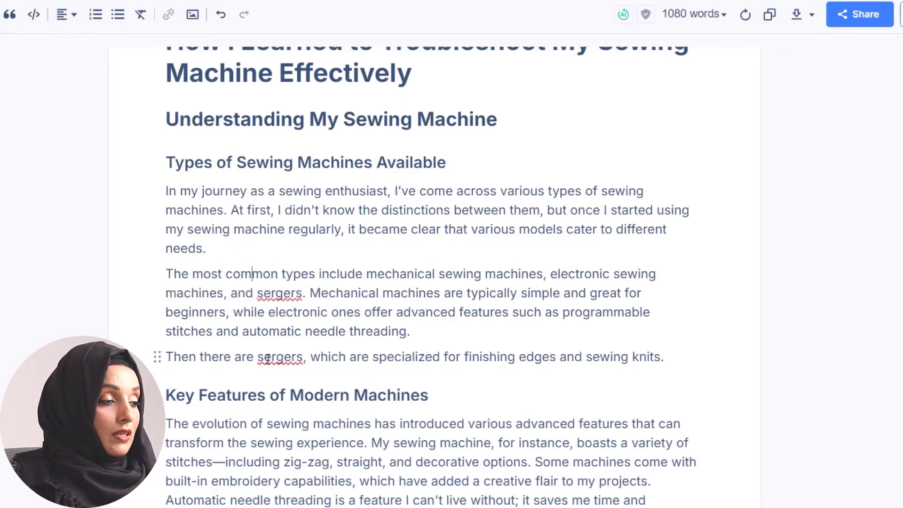
{"action": "left_click", "coordinate": [310, 295]}
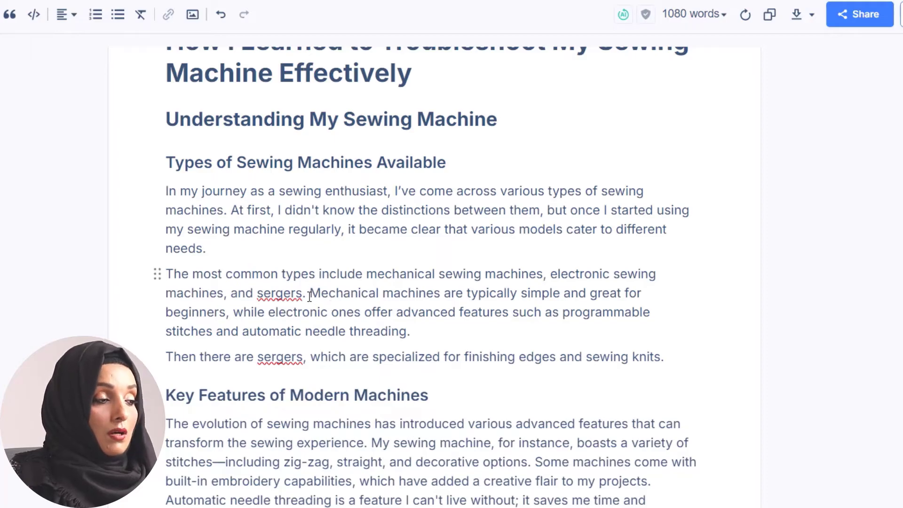
{"action": "key", "text": "Return"}
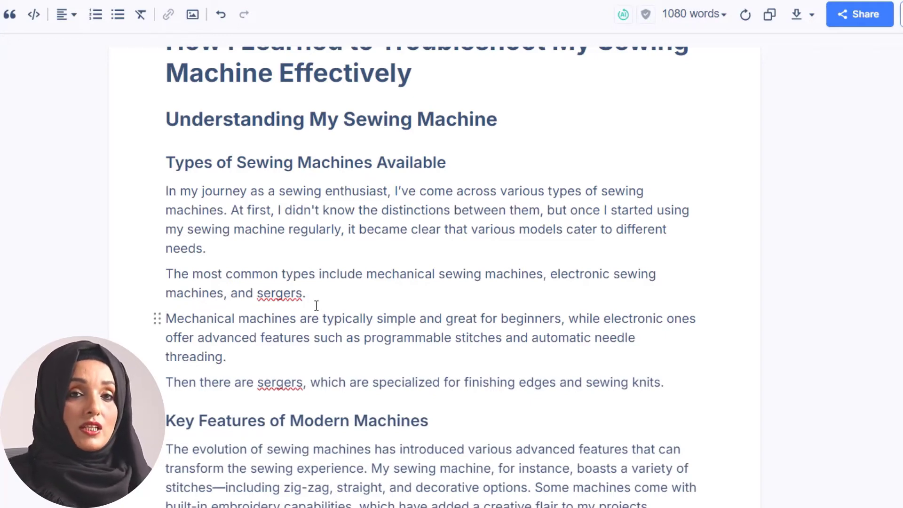
- Select the article's Reference list of five sewing-machine source links
{"action": "scroll", "coordinate": [383, 257], "scroll_direction": "down", "scroll_amount": 14}
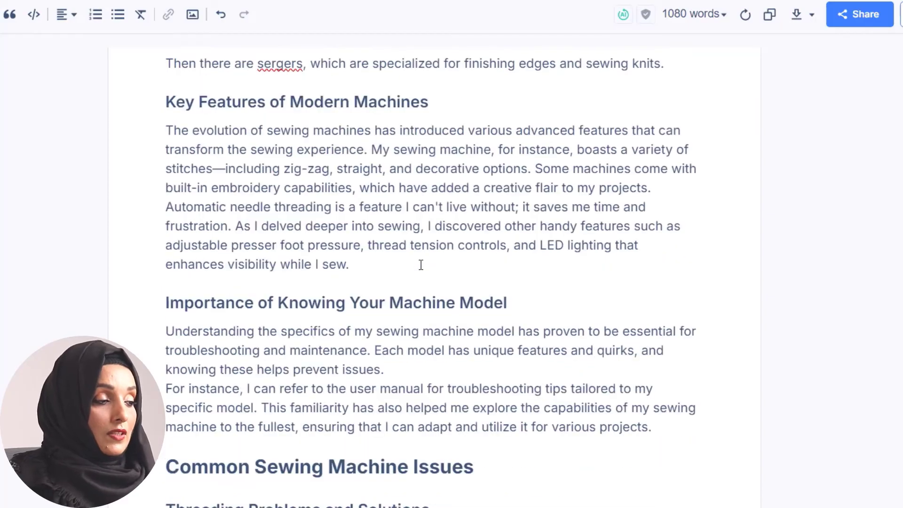
{"action": "scroll", "coordinate": [421, 264], "scroll_direction": "down", "scroll_amount": 10}
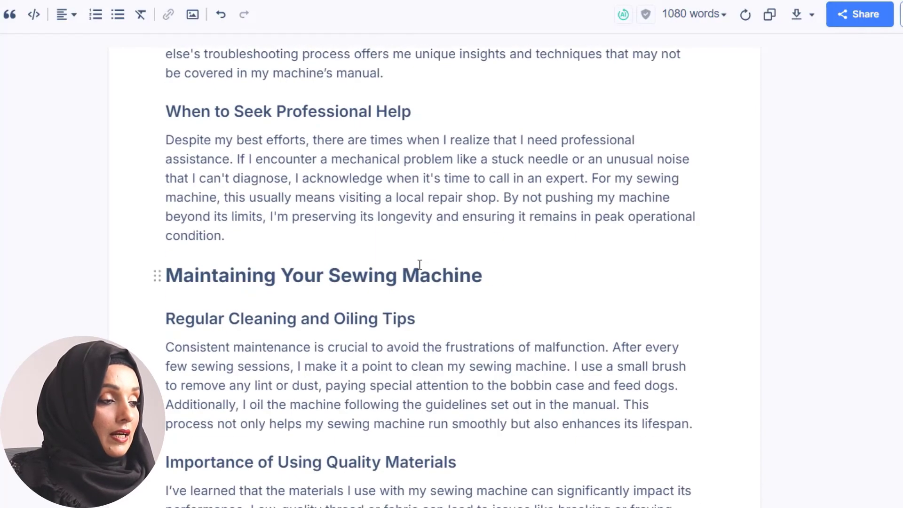
{"action": "scroll", "coordinate": [292, 301], "scroll_direction": "down", "scroll_amount": 13}
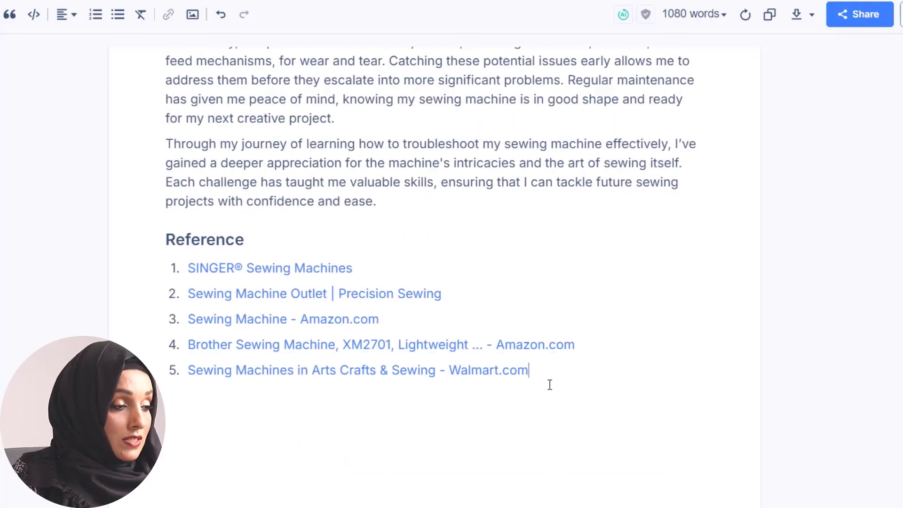
{"action": "left_click_drag", "start_coordinate": [548, 382], "coordinate": [188, 266]}
{"action": "scroll", "coordinate": [419, 267], "scroll_direction": "up", "scroll_amount": 10}
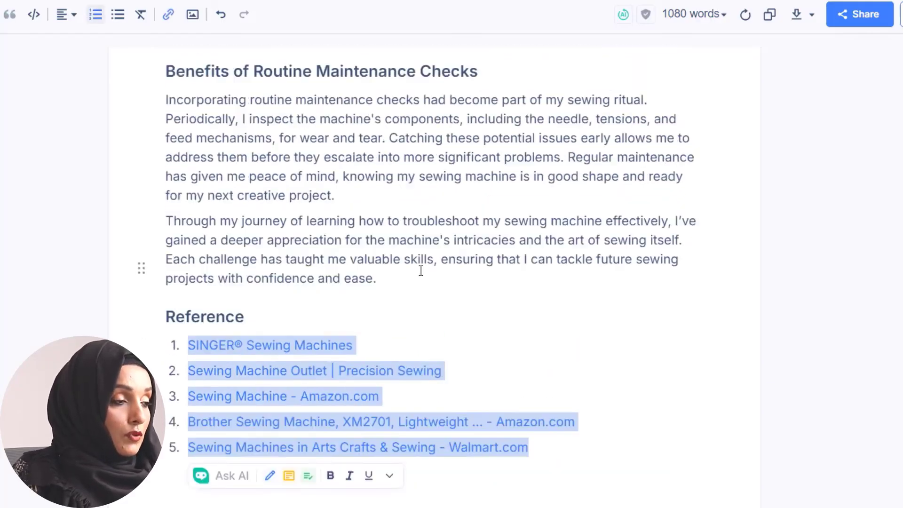